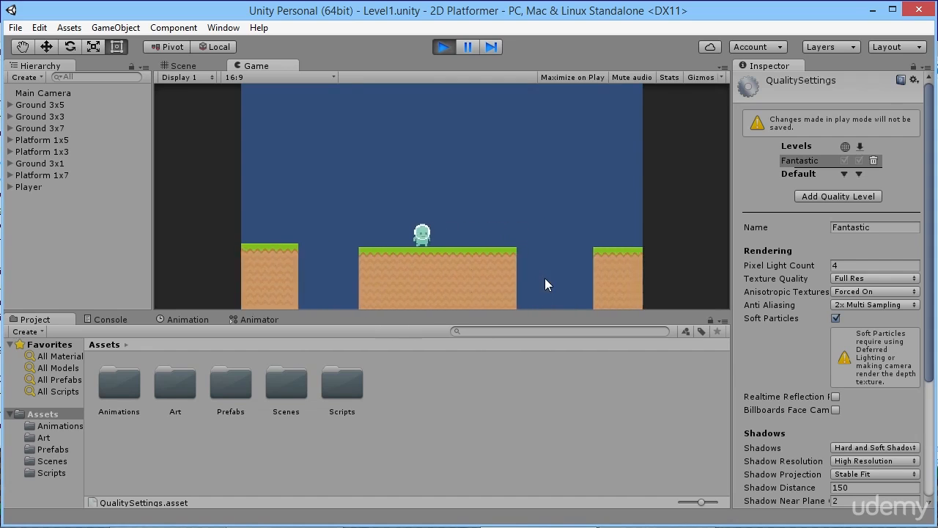
- Playtest the level by running the player against the edges of the ground blocks in both directions, restarting once, then stop the game
key("Left")
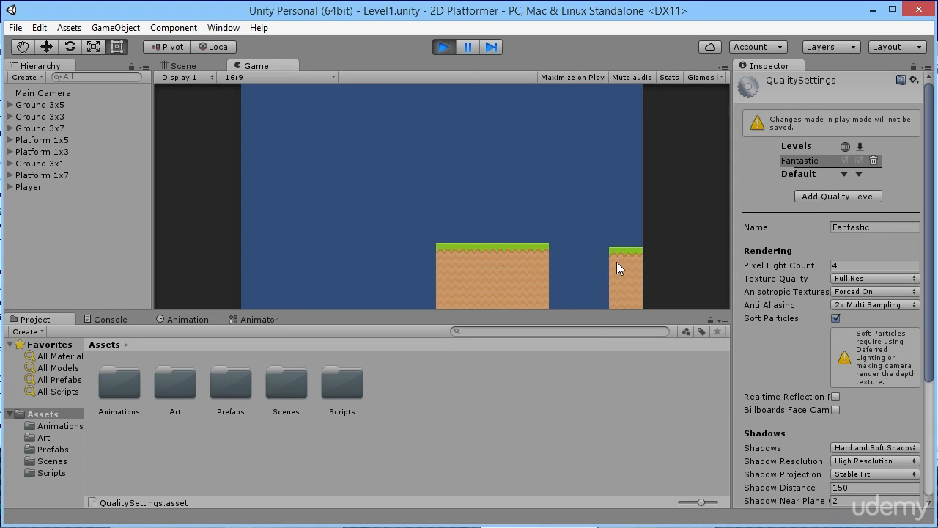
left_click(445, 47)
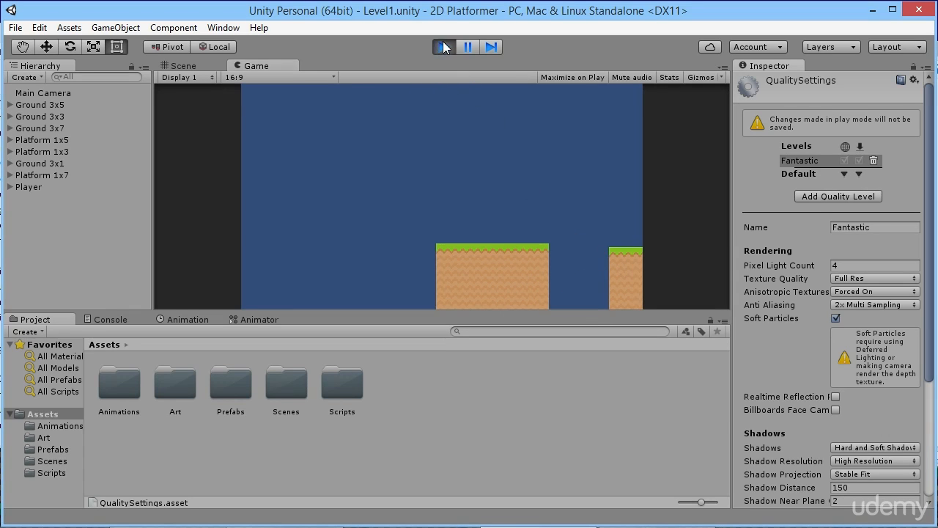
left_click(445, 47)
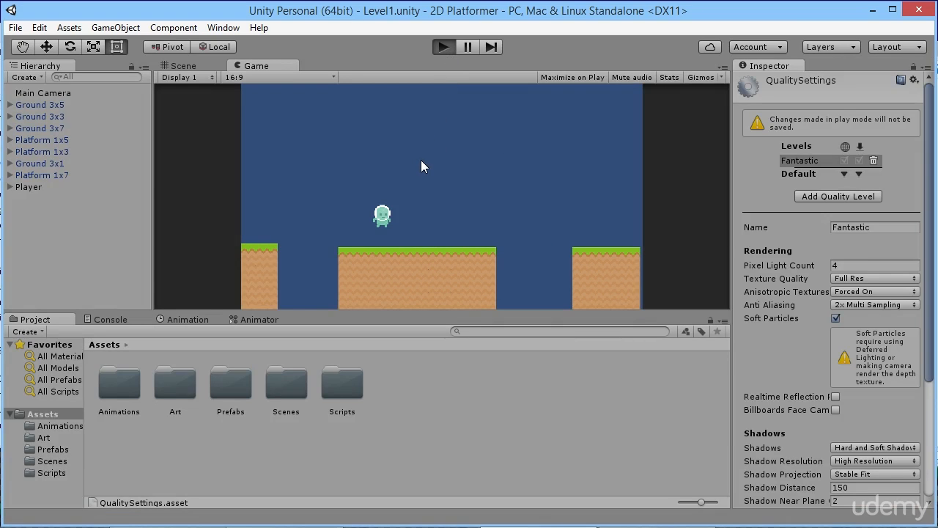
key("Right")
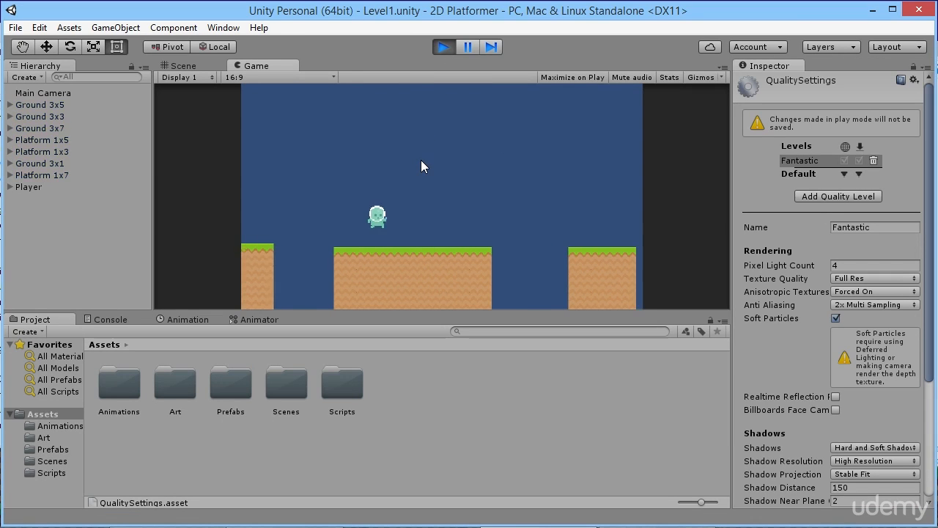
key("Left")
key("Right")
key("Right")
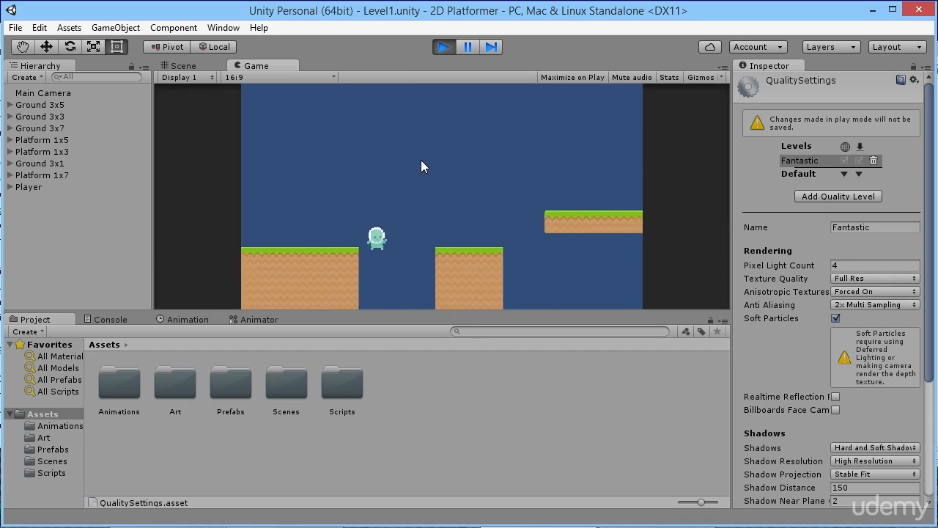
key("Left")
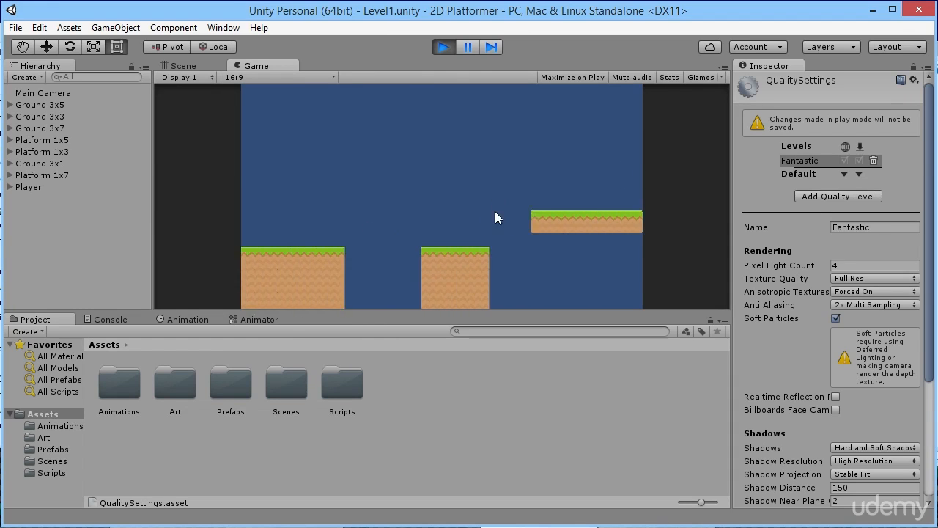
key("Right")
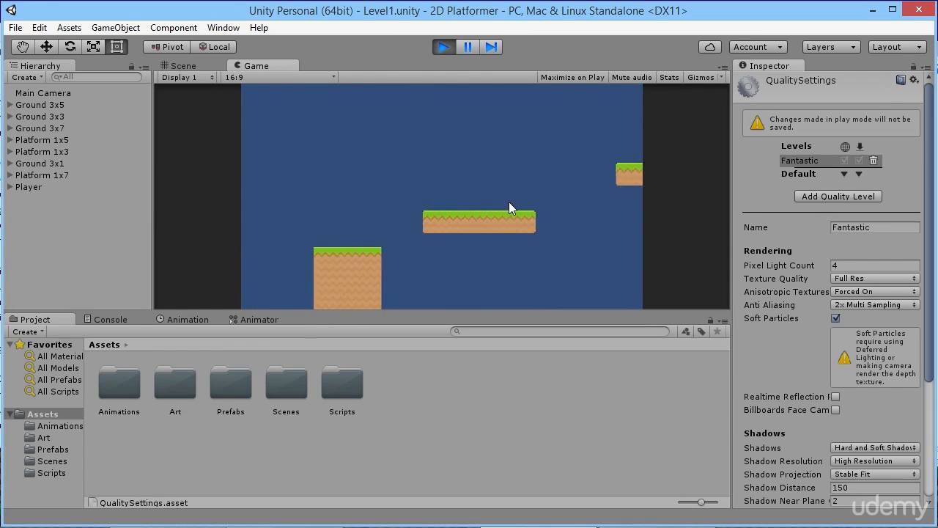
left_click(443, 47)
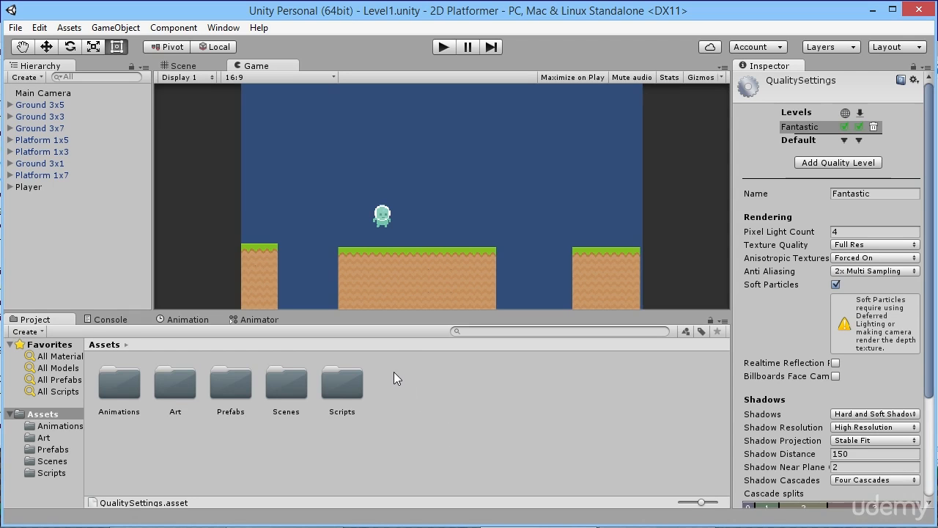
- Create a folder named Materials in the project's Assets folder
left_click(544, 405)
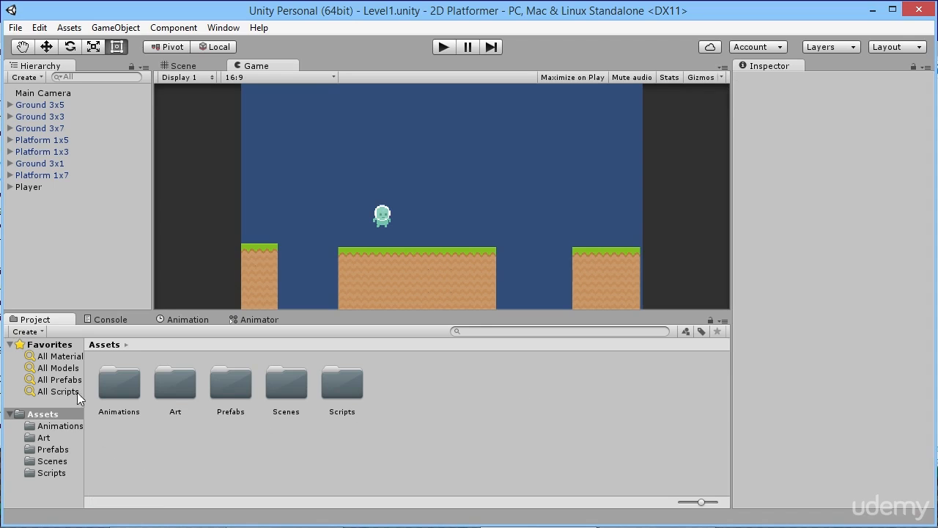
left_click(60, 414)
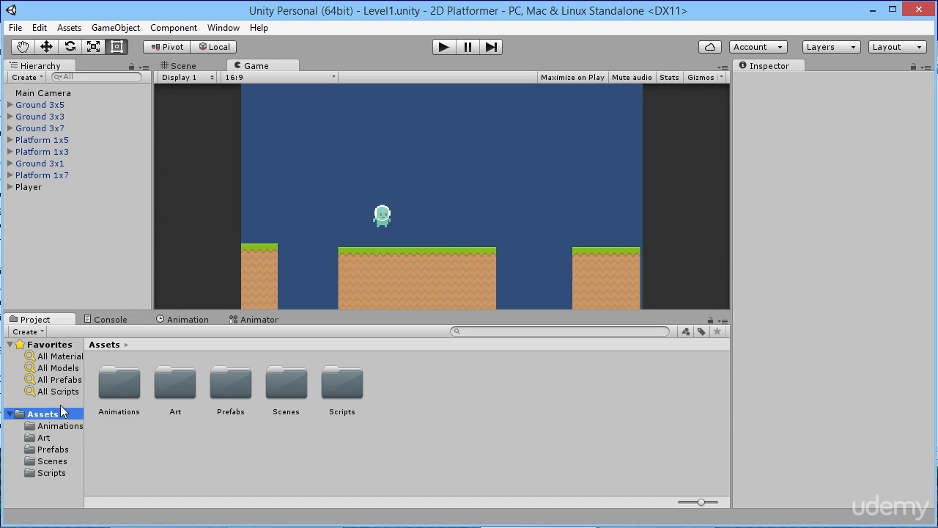
right_click(416, 393)
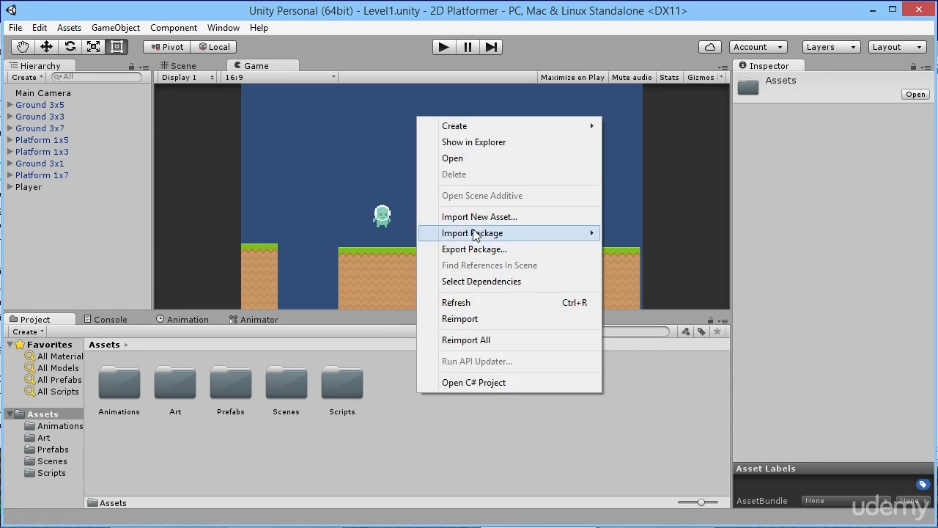
mouse_move(517, 132)
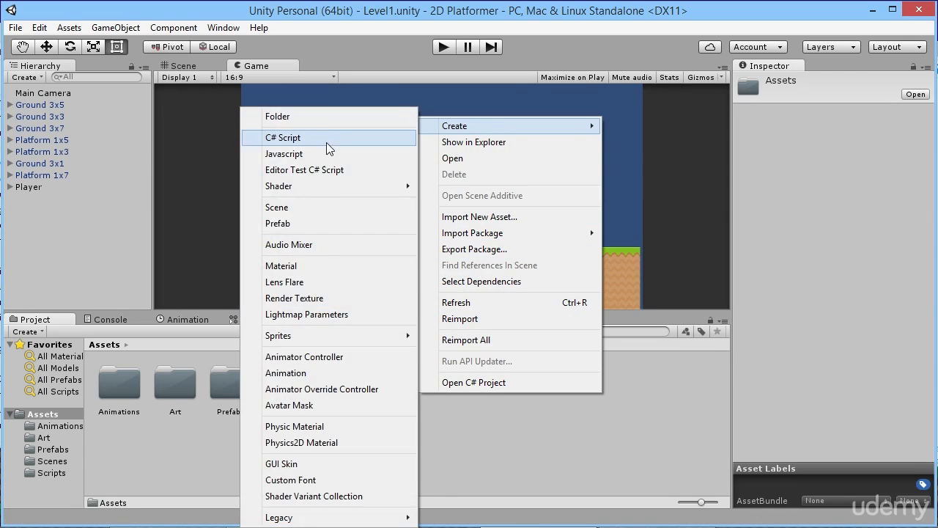
left_click(332, 122)
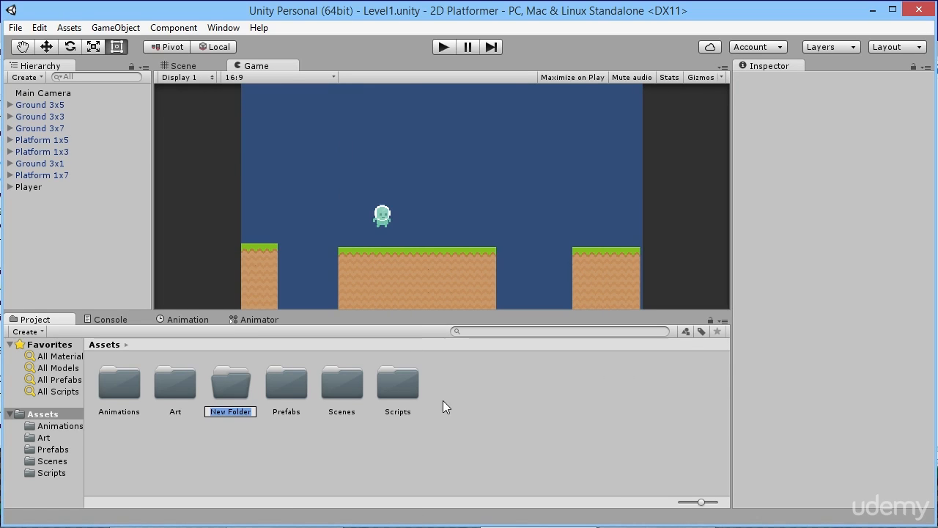
type("Materials")
key("Return")
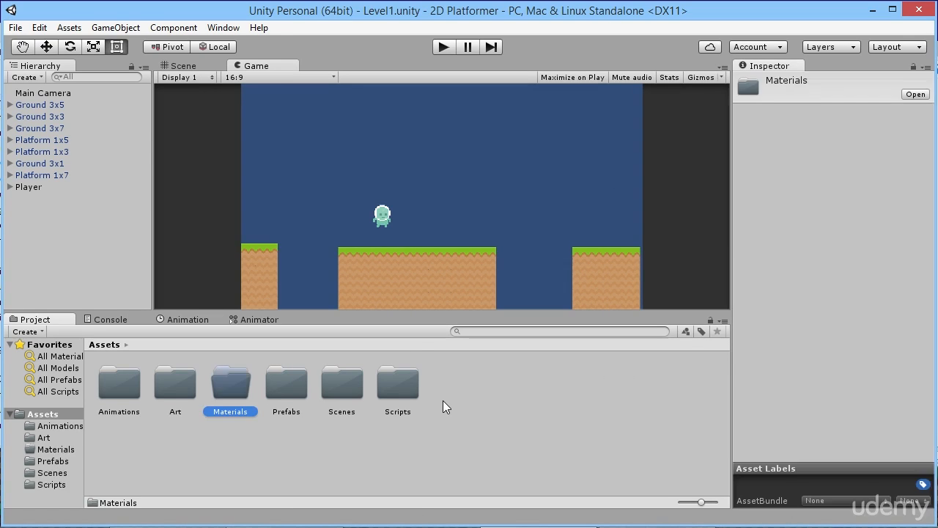
- Create a Physics2D Material named PlayerMaterial inside the Materials folder
double_click(240, 388)
right_click(137, 385)
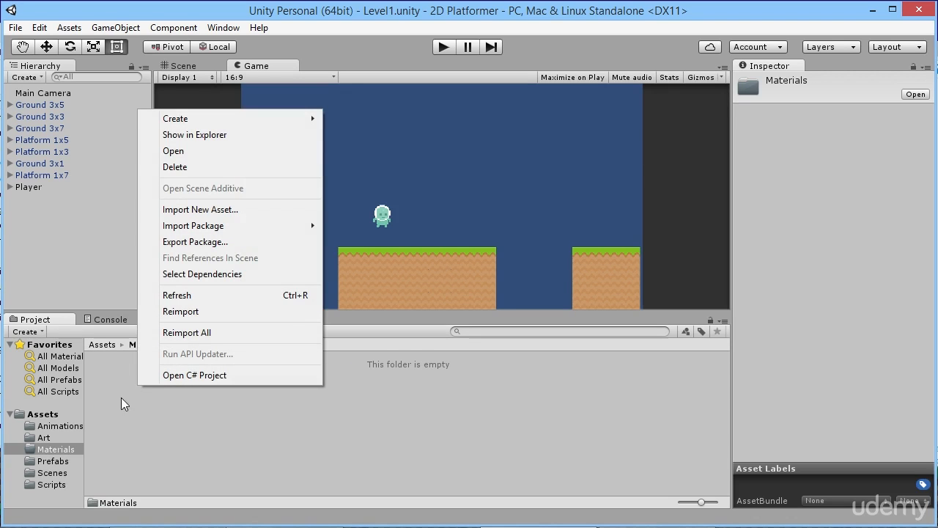
mouse_move(309, 119)
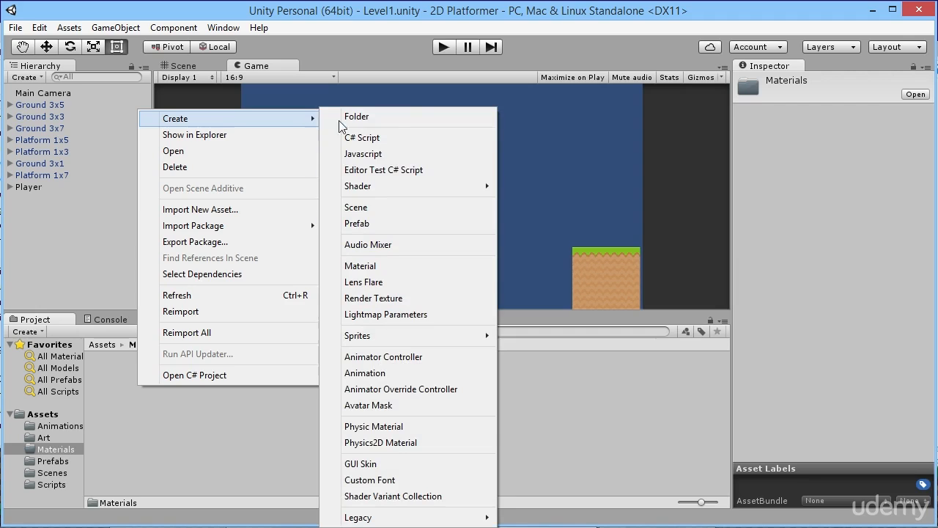
left_click(385, 443)
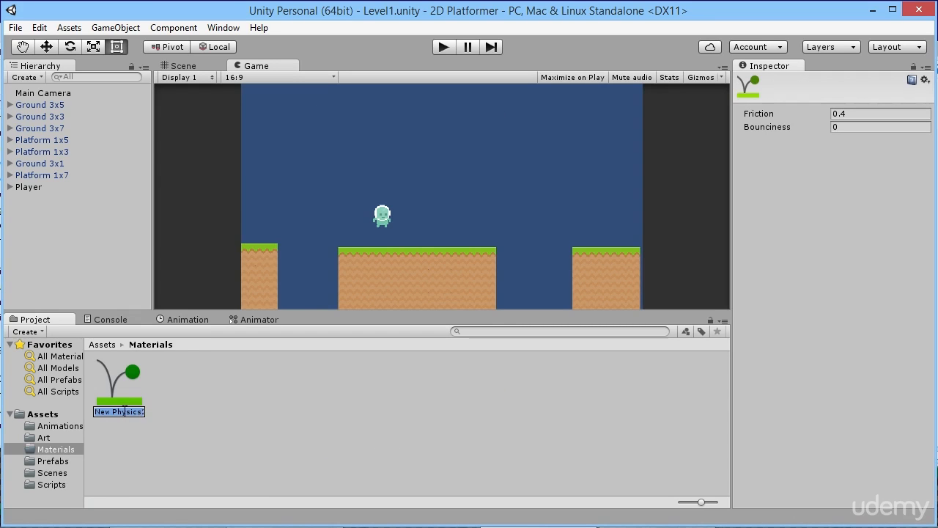
type("PlayerMaterial")
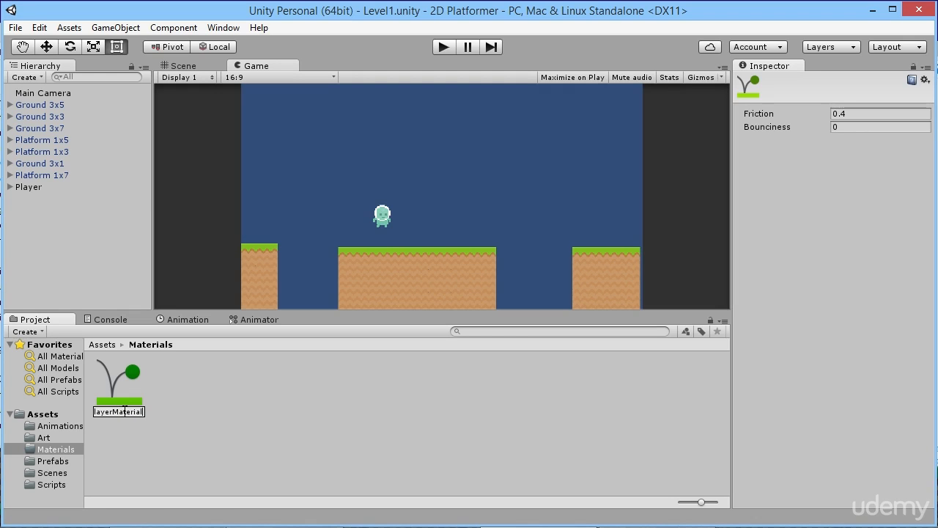
key("Return")
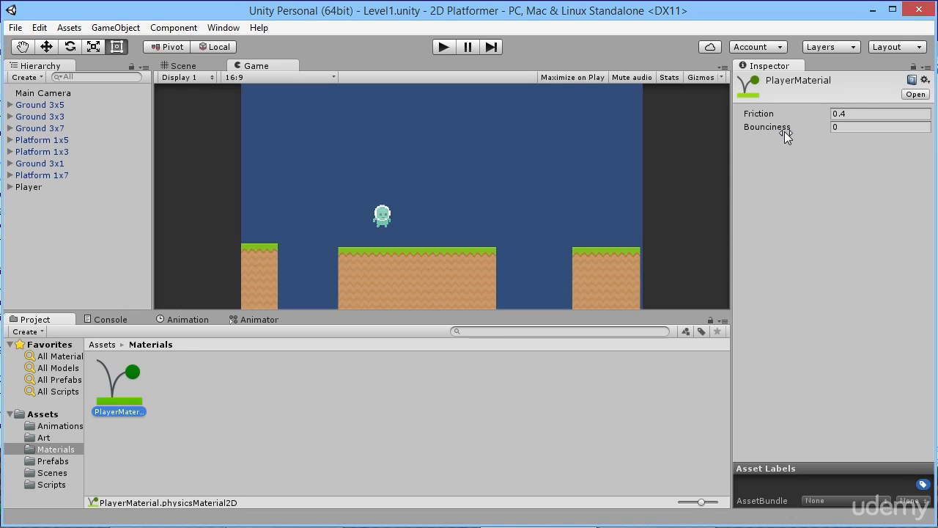
- Set the friction of PlayerMaterial to 0
left_click(31, 187)
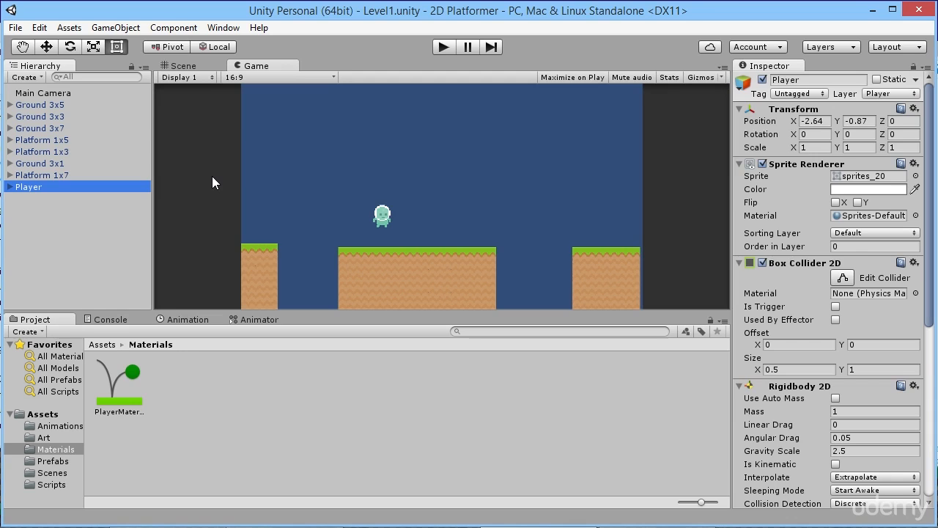
left_click(149, 385)
left_click(137, 380)
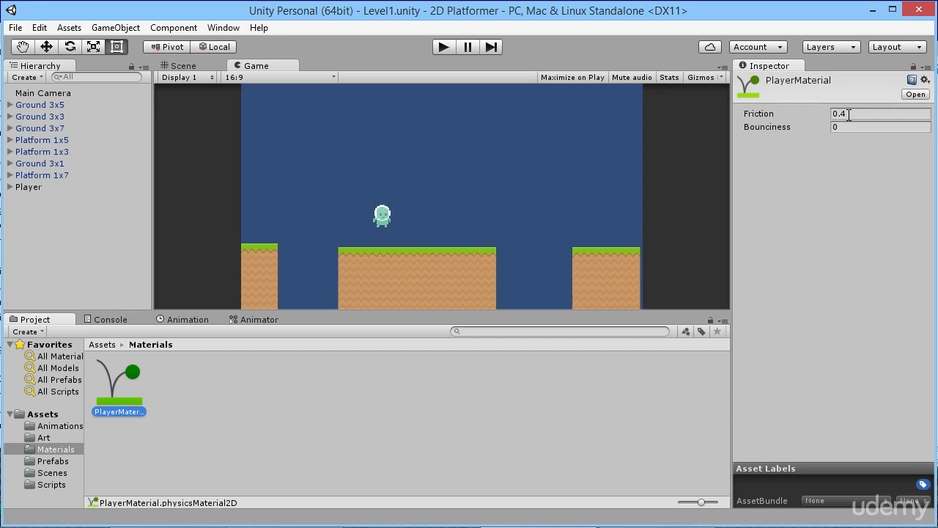
left_click(855, 114)
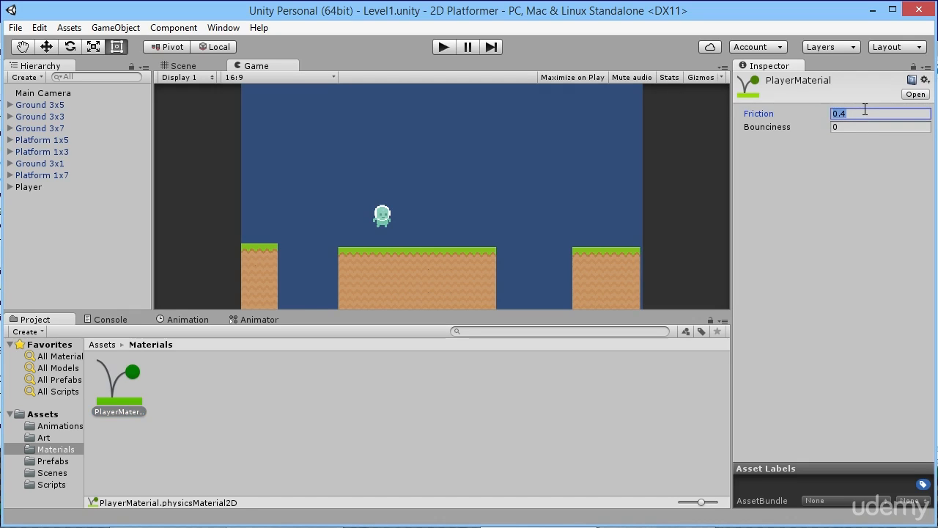
type("0")
- Assign PlayerMaterial as the material of the Player's Box Collider 2D
left_click(81, 230)
left_click(30, 187)
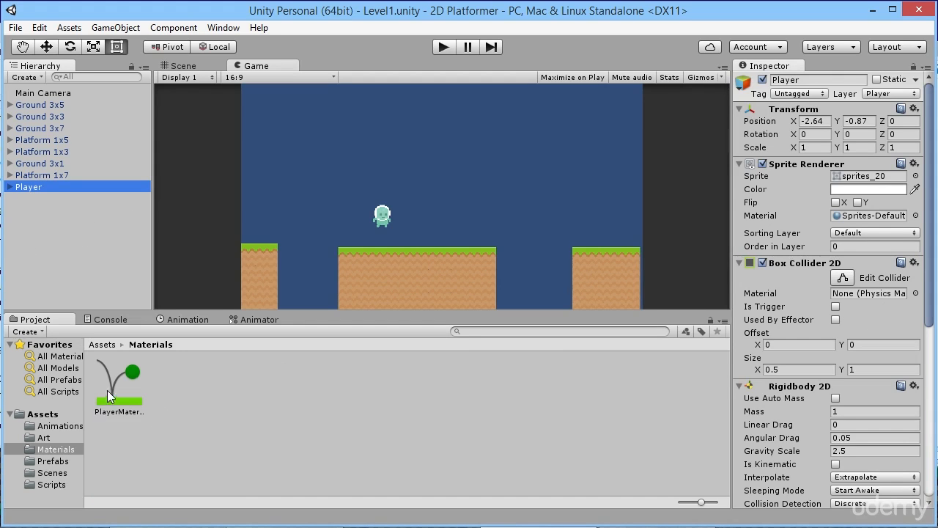
left_click_drag(109, 395, 868, 295)
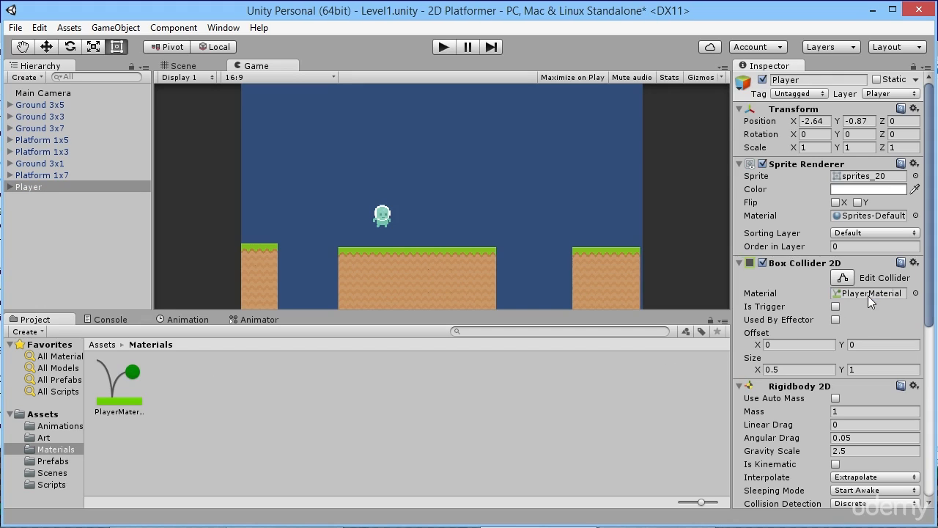
- Playtest the level by moving the player left off the starting ground block, then stop the game
left_click(443, 47)
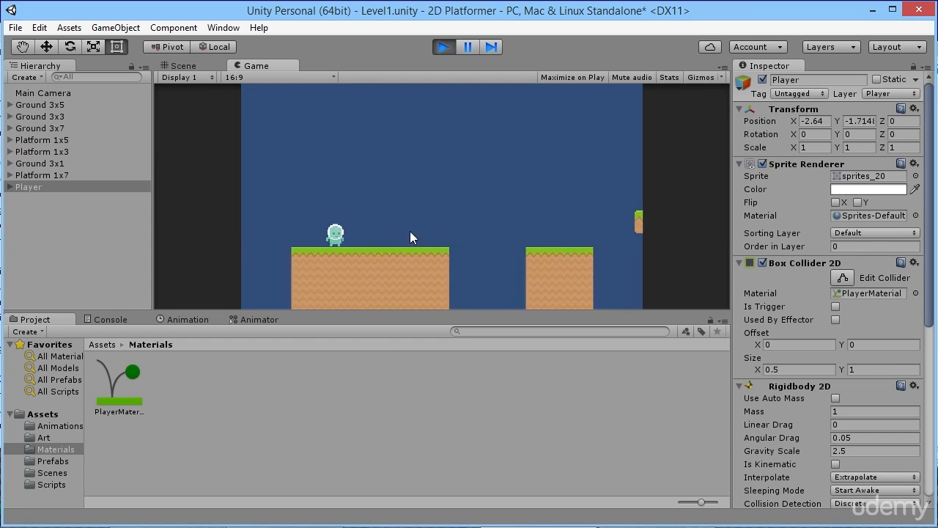
key("Left")
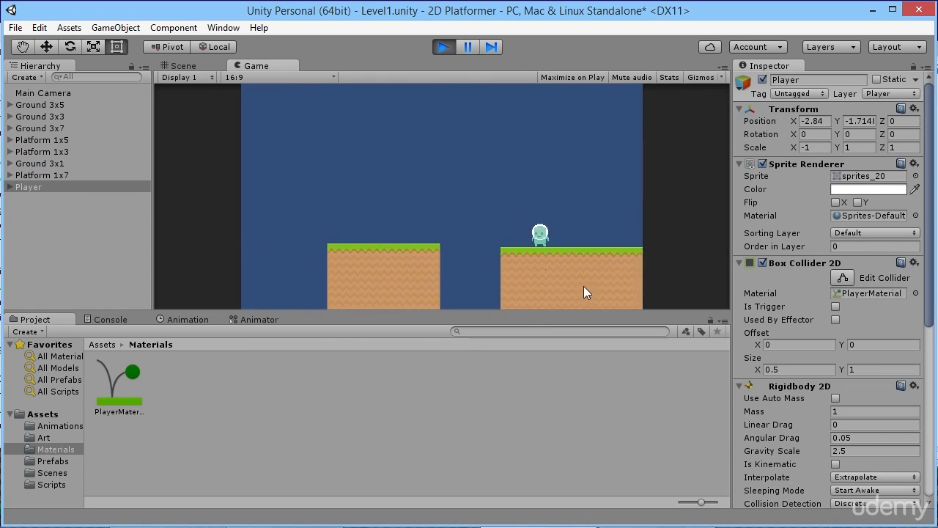
key("Left")
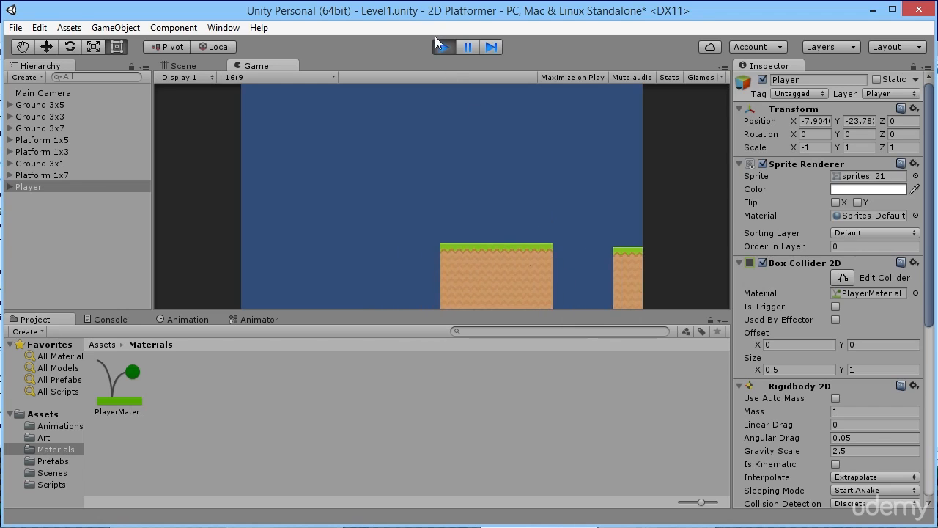
left_click(442, 47)
- Run the game again, moving and jumping the player rightward across the ground blocks and platforms, then stop it
left_click(442, 47)
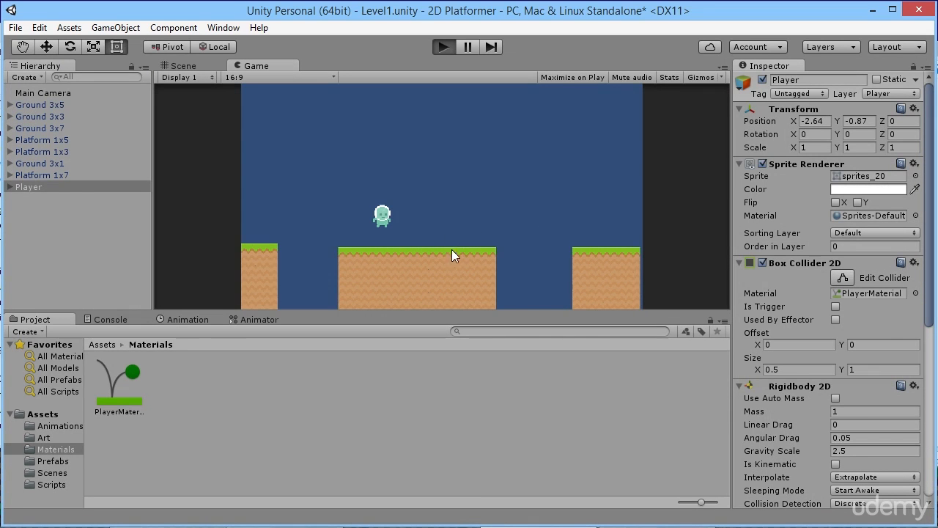
key("Right")
key("Right")
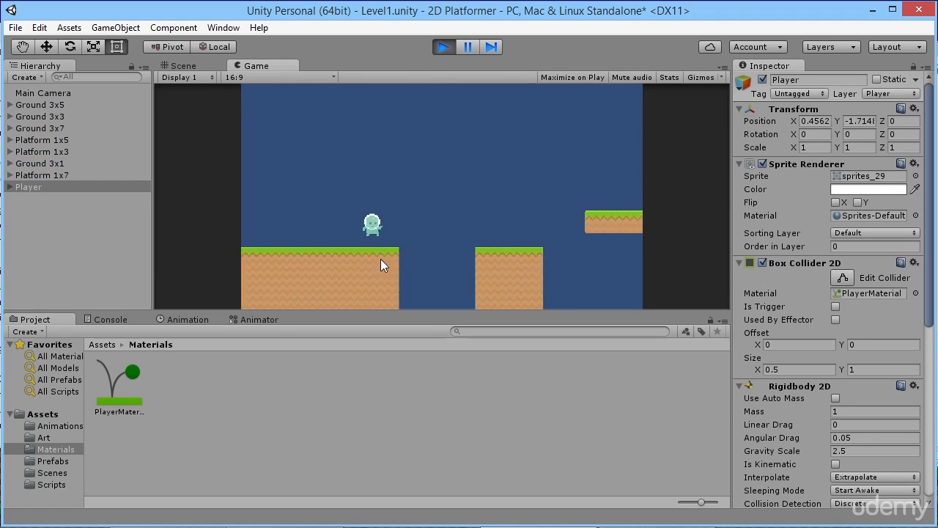
key("Right")
key("space")
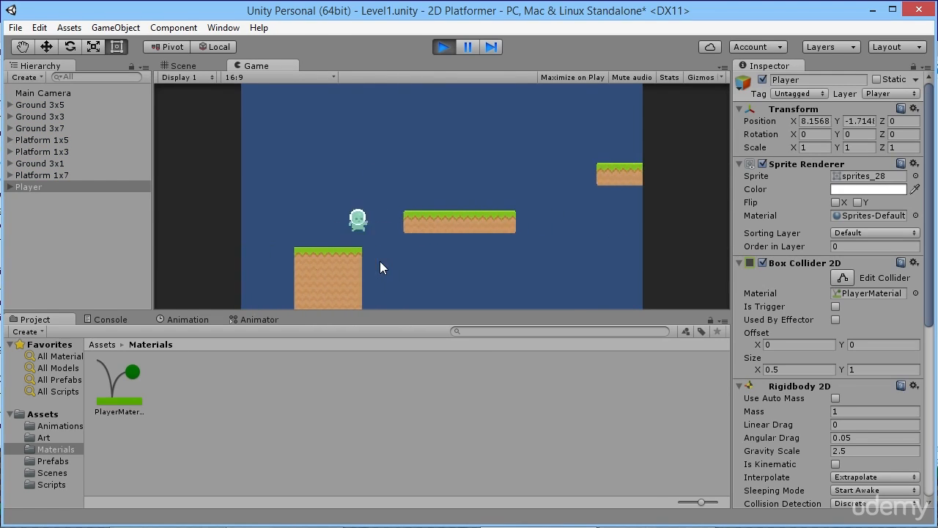
key("space")
key("Right")
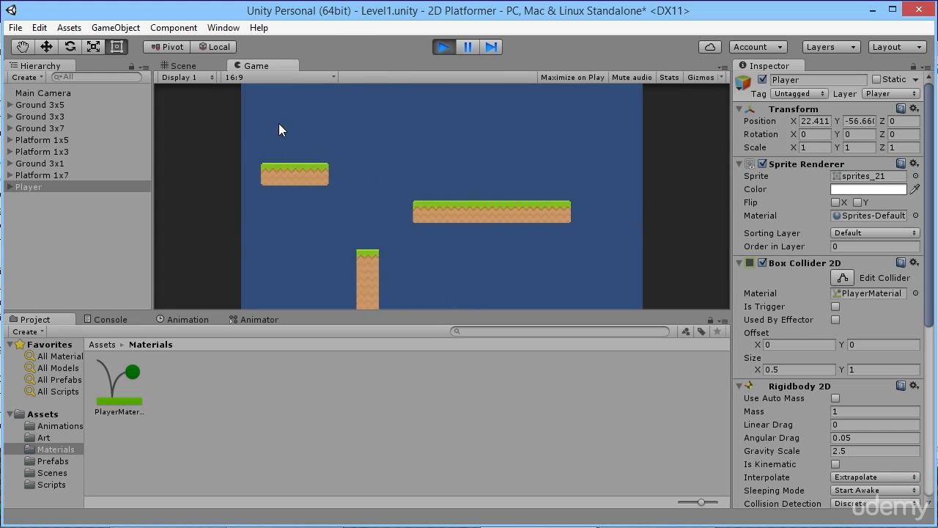
left_click(442, 47)
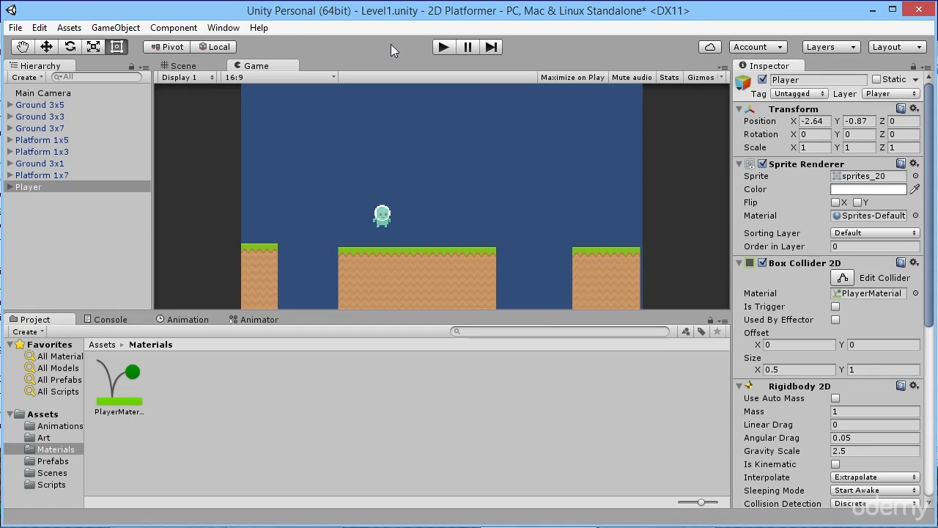